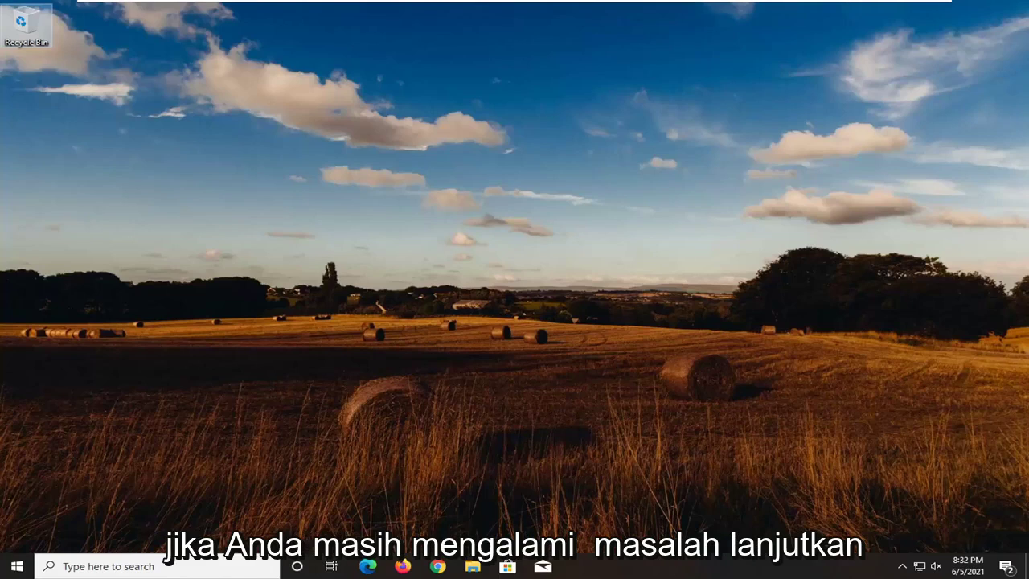
Launch Device Manager from Start search and select VMware SVGA 3D under Display adapters
click(16, 567)
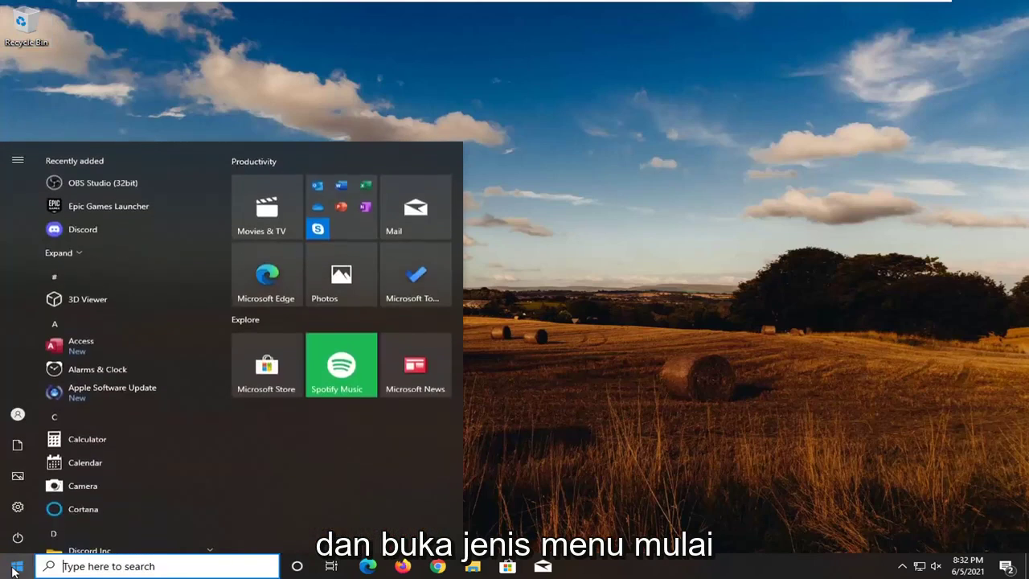
text(devbi)
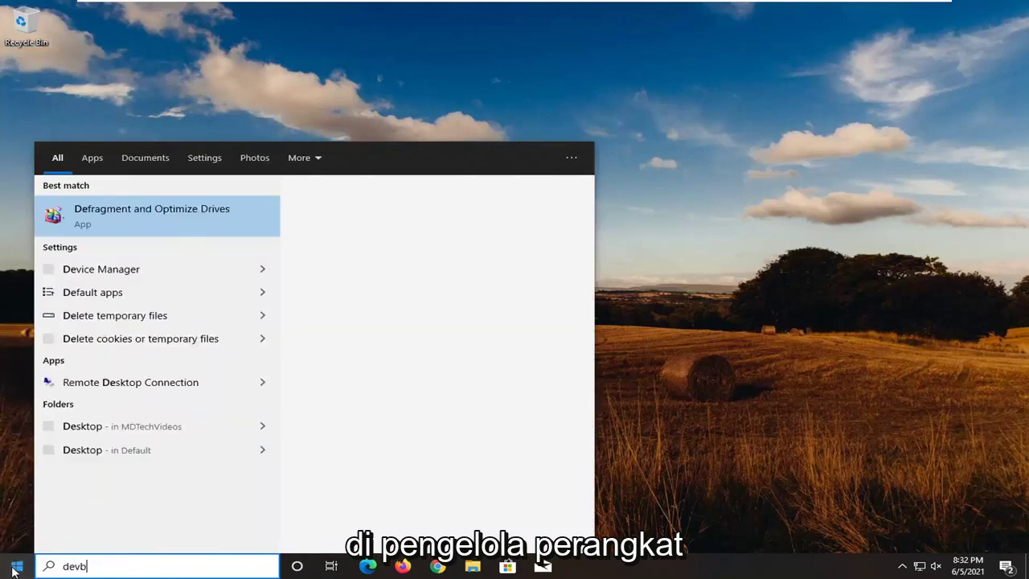
text(ce)
key(BackSpace)
text(ice m)
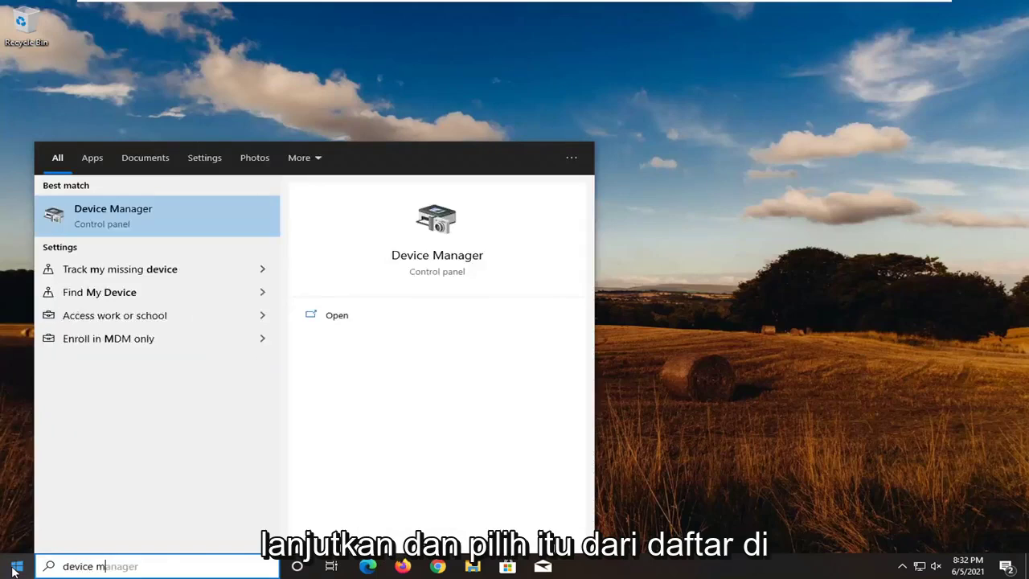
text(anager)
click(89, 225)
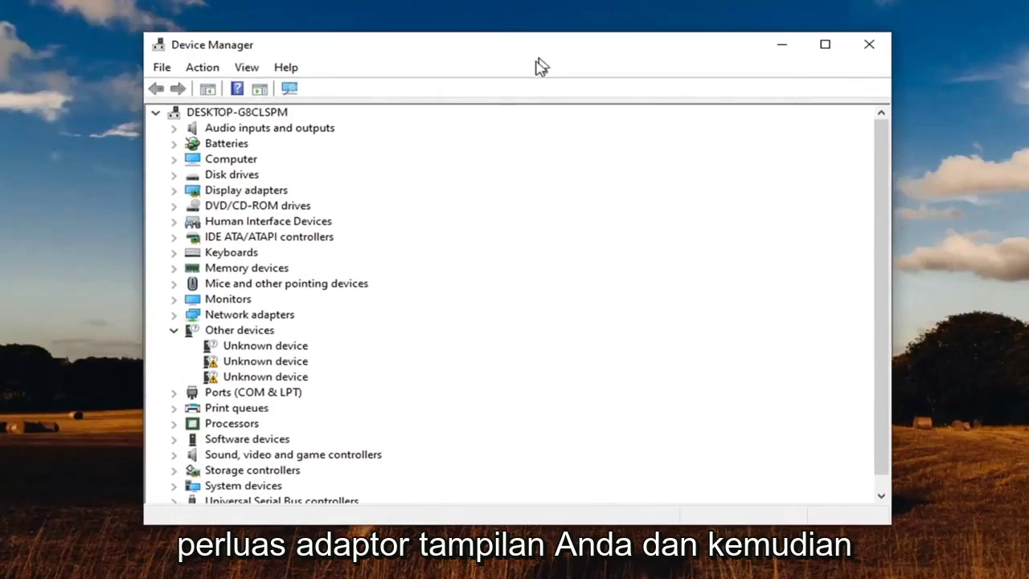
double_click(259, 193)
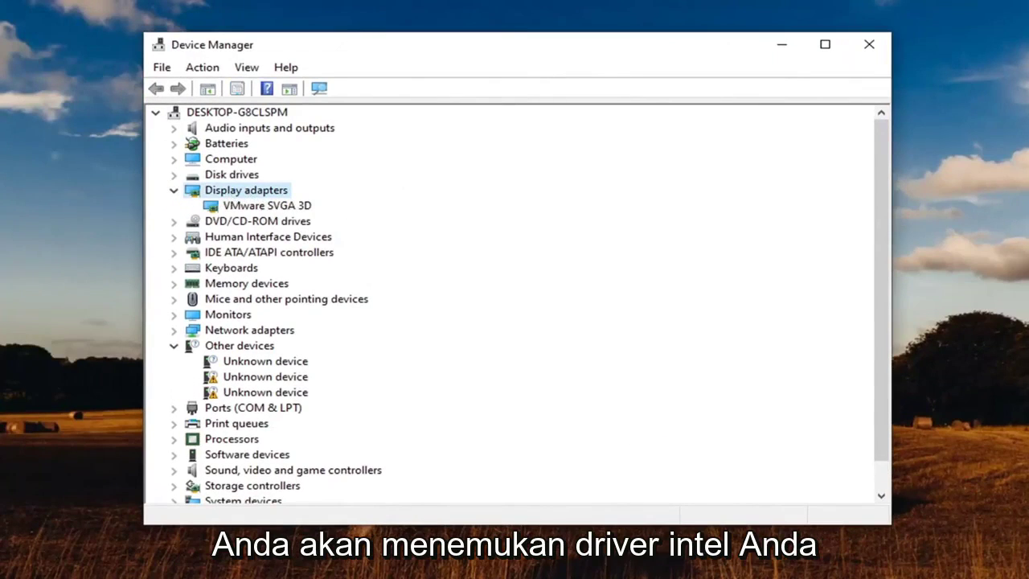
click(230, 207)
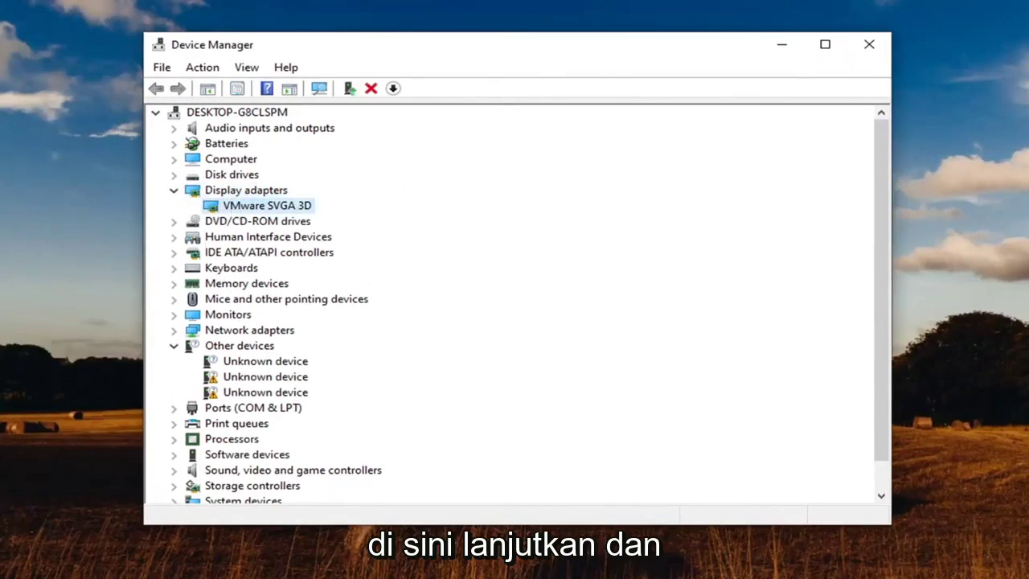
Update VMware SVGA 3D by choosing the VMware SVGA 3D driver from the local compatible-driver list
right_click(260, 208)
click(356, 222)
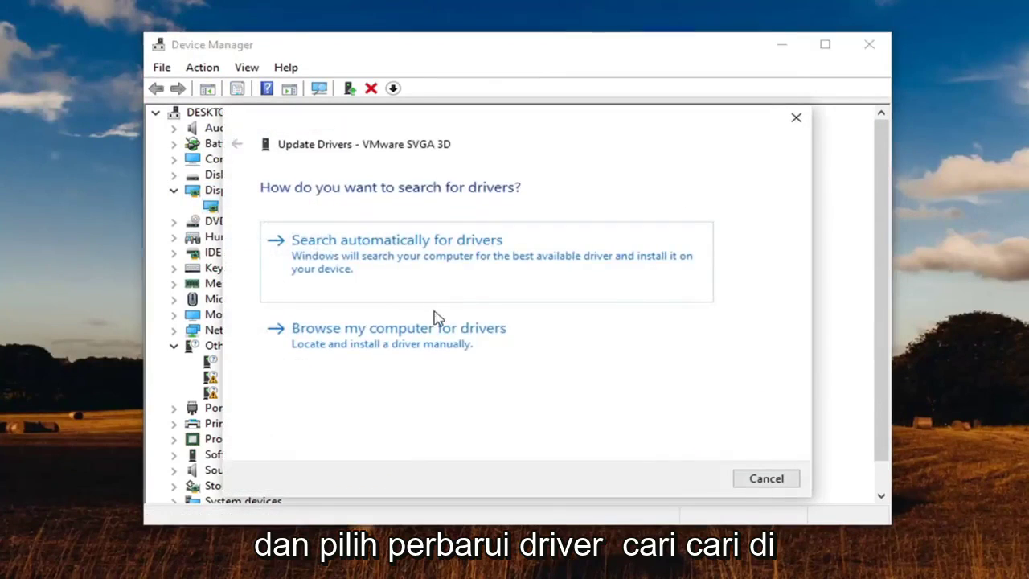
click(457, 345)
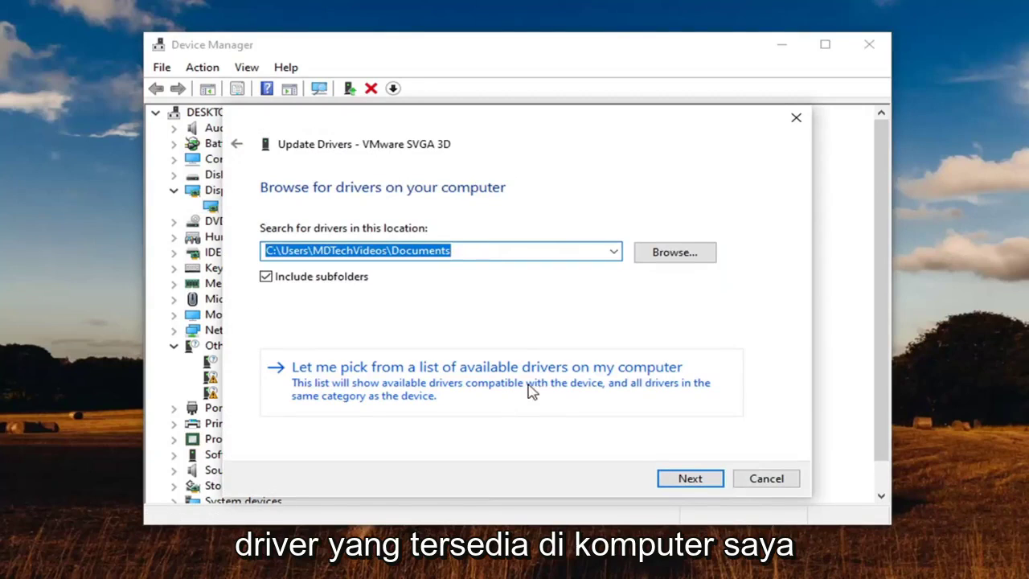
click(628, 383)
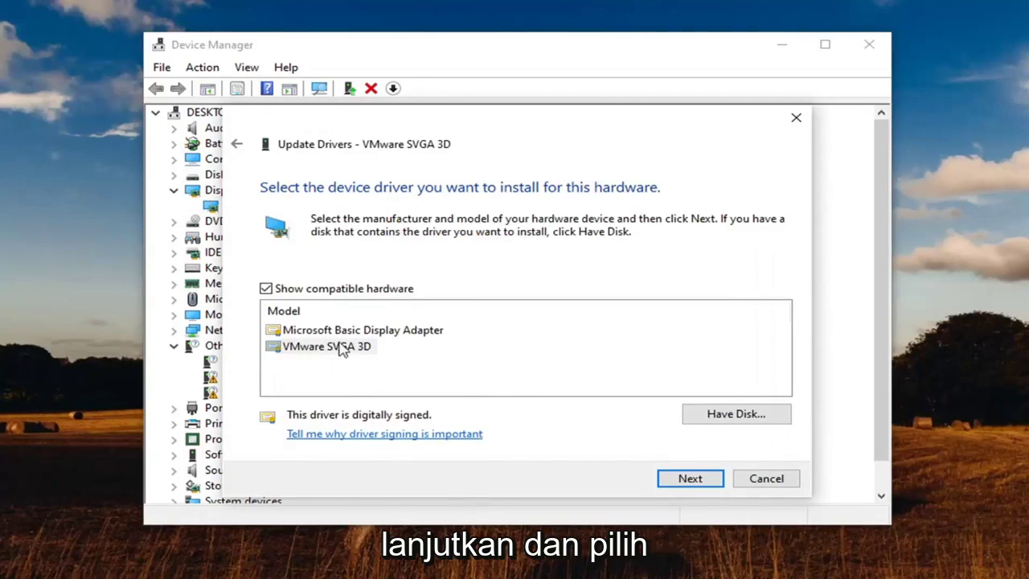
click(325, 334)
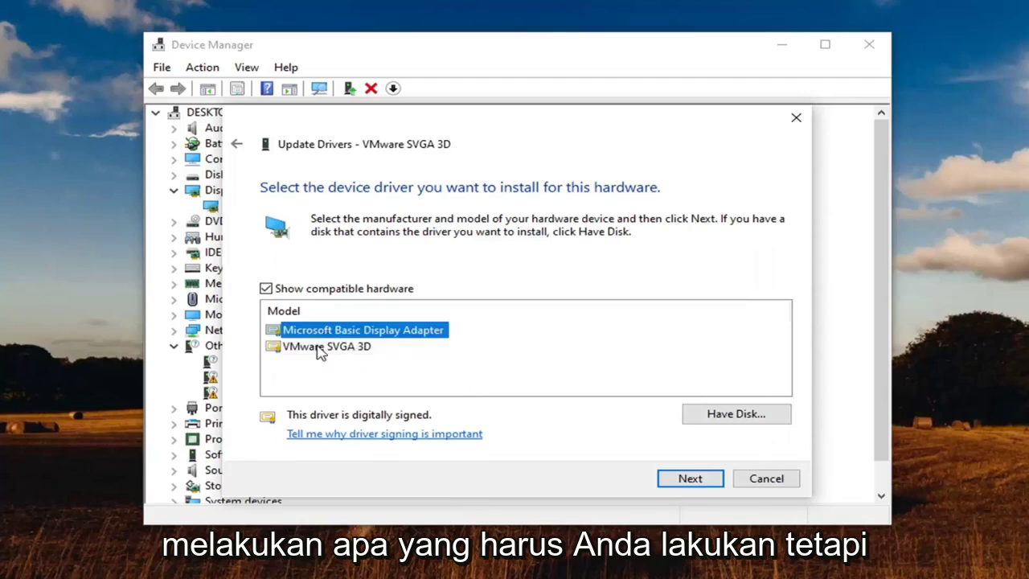
click(320, 349)
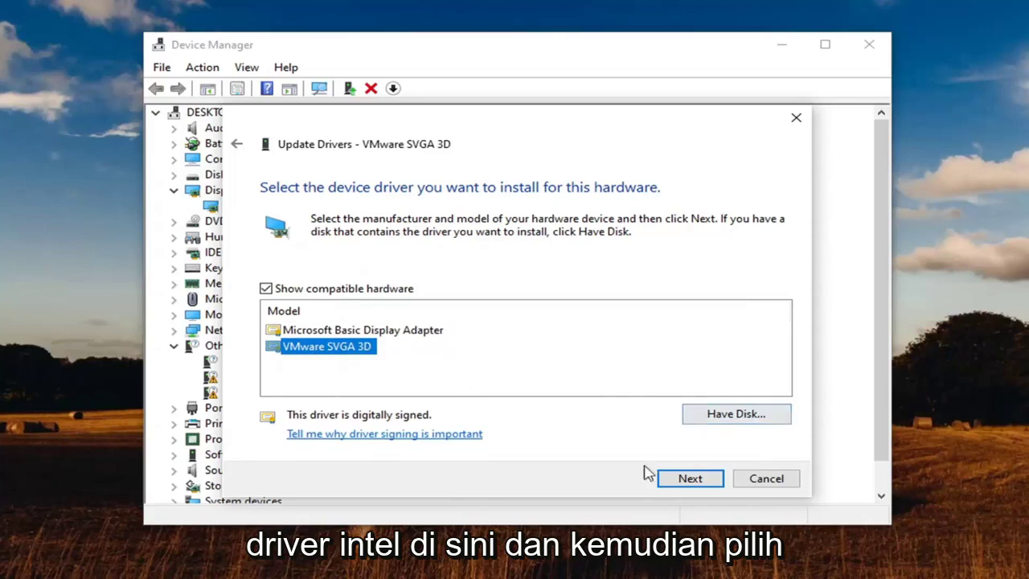
click(705, 481)
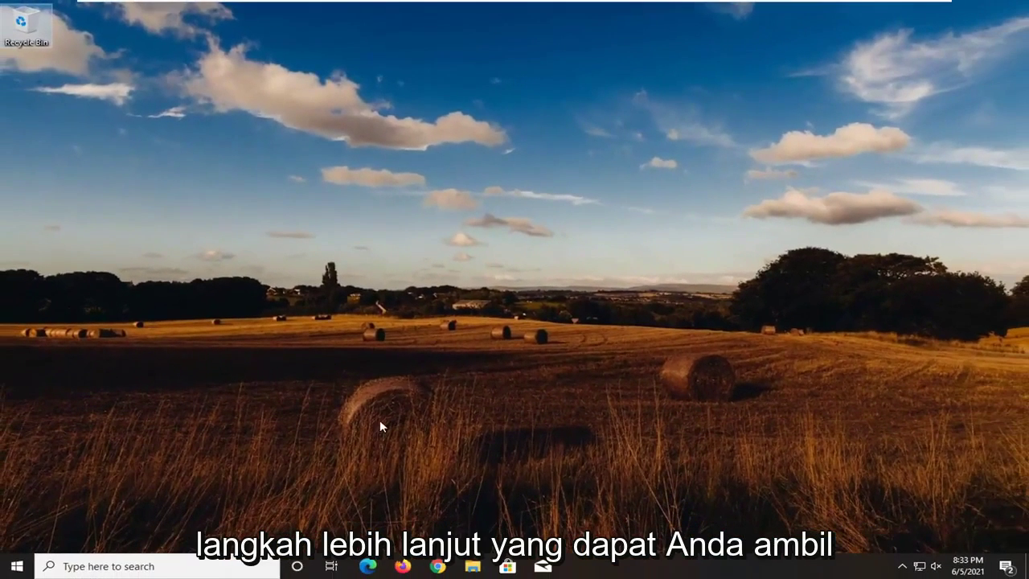
Open Chrome, close the Wikipedia and Facebook tabs, and go to google.com
click(438, 567)
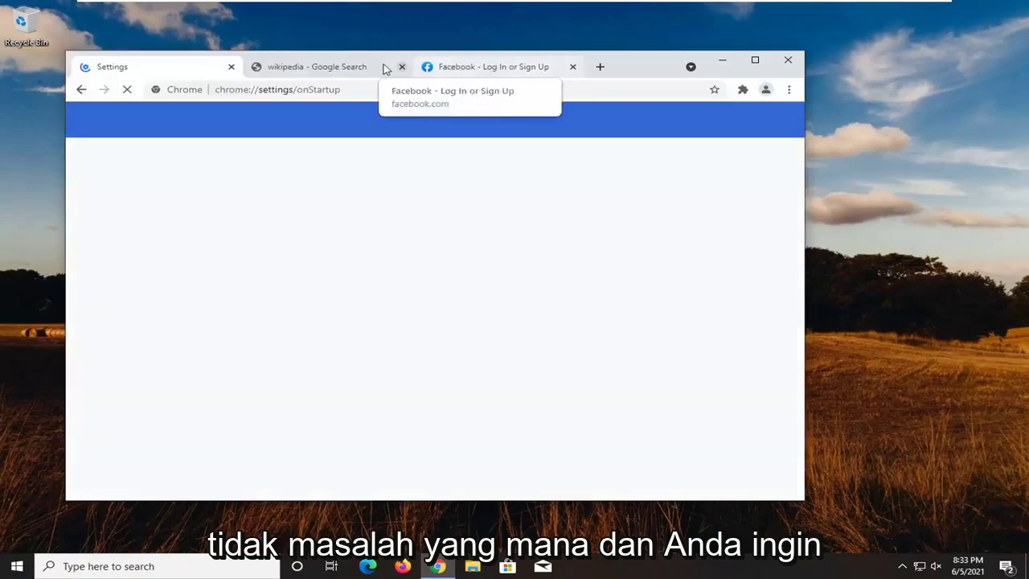
click(402, 67)
click(292, 90)
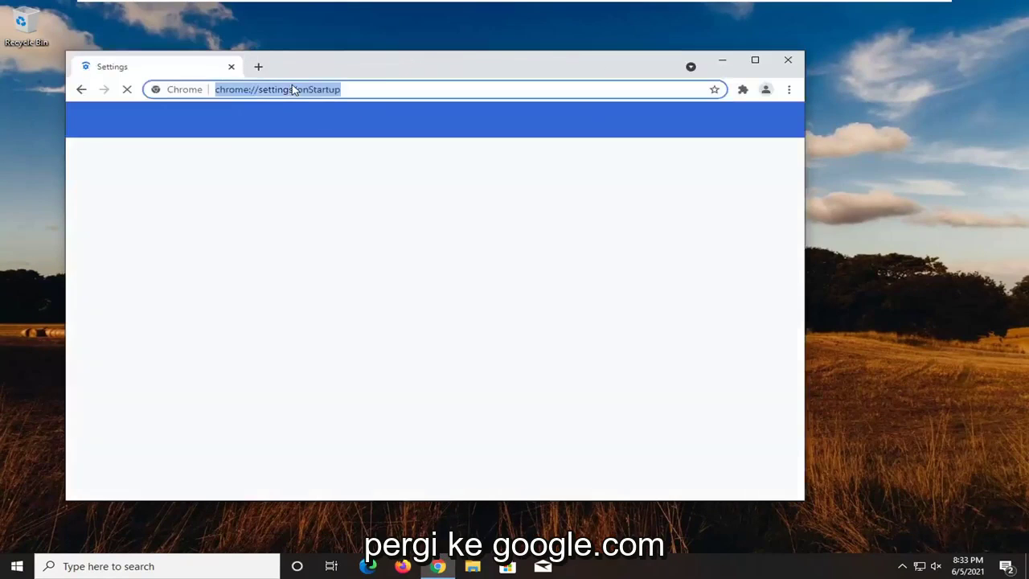
text(gog)
key(BackSpace)
text(ogle)
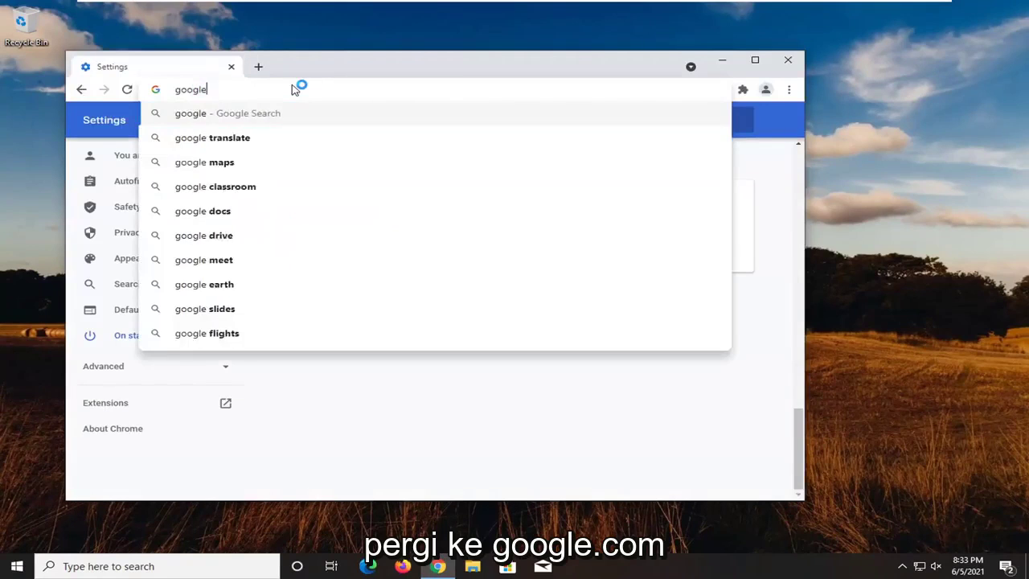
text(.com)
key(Return)
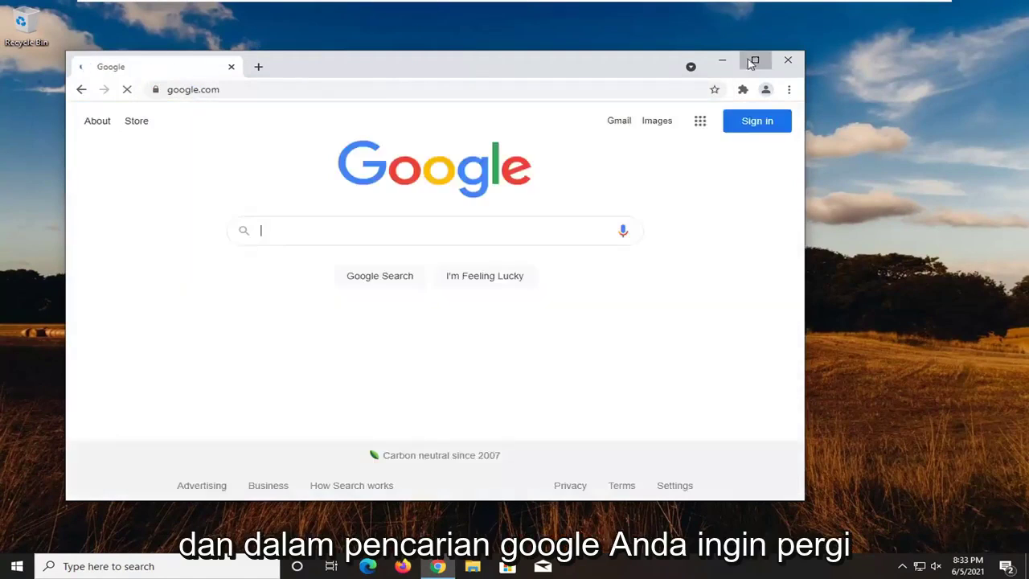
Maximize Chrome and search Google for 'intel graphics control panel download'
click(755, 59)
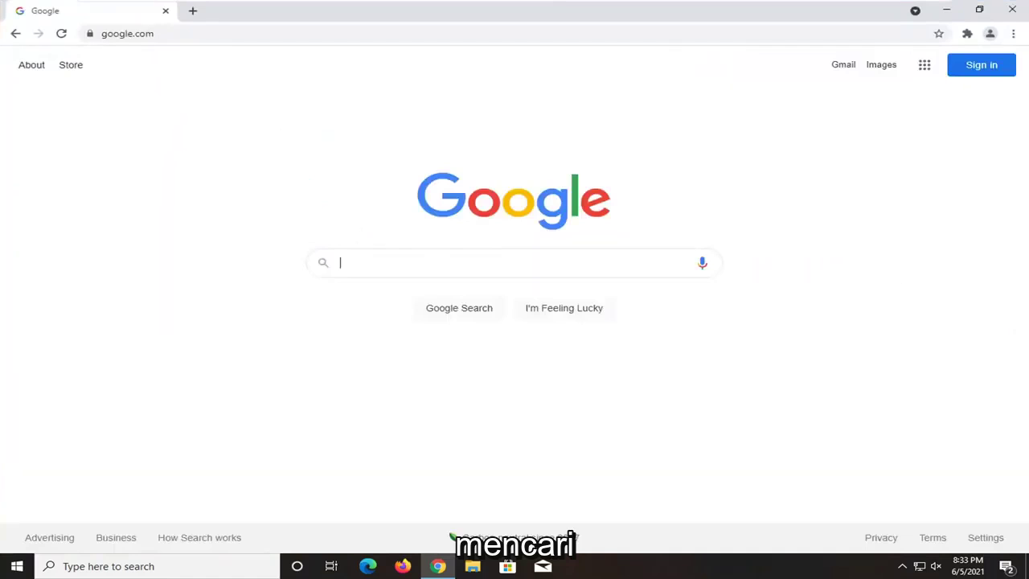
text(intel gra)
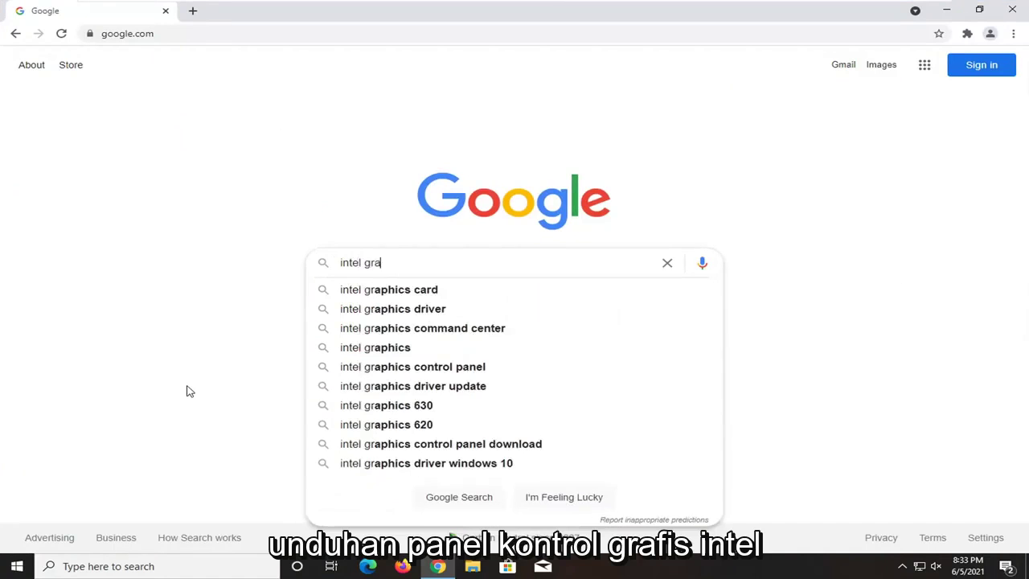
text(phics control)
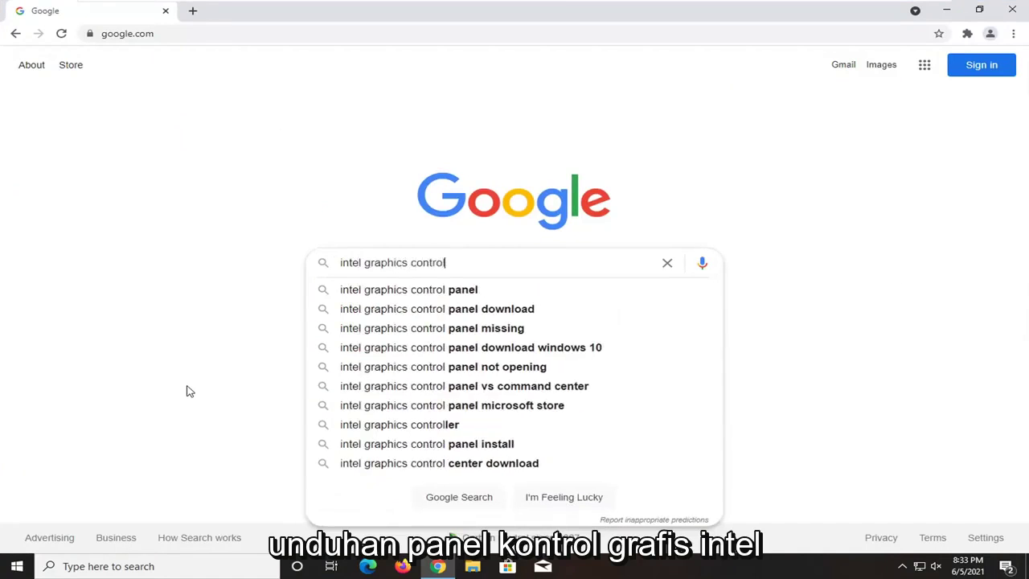
text( panel download)
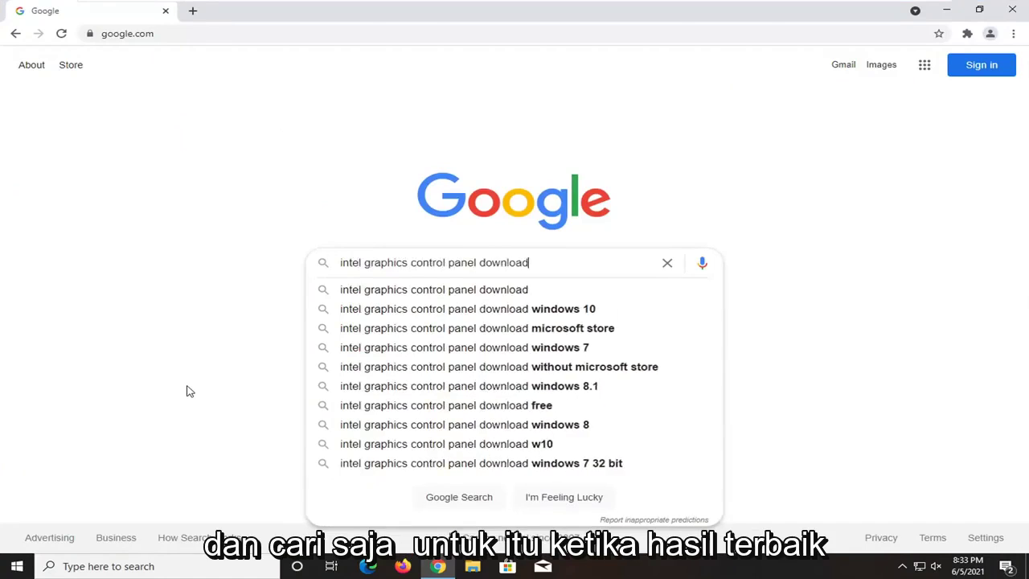
key(Return)
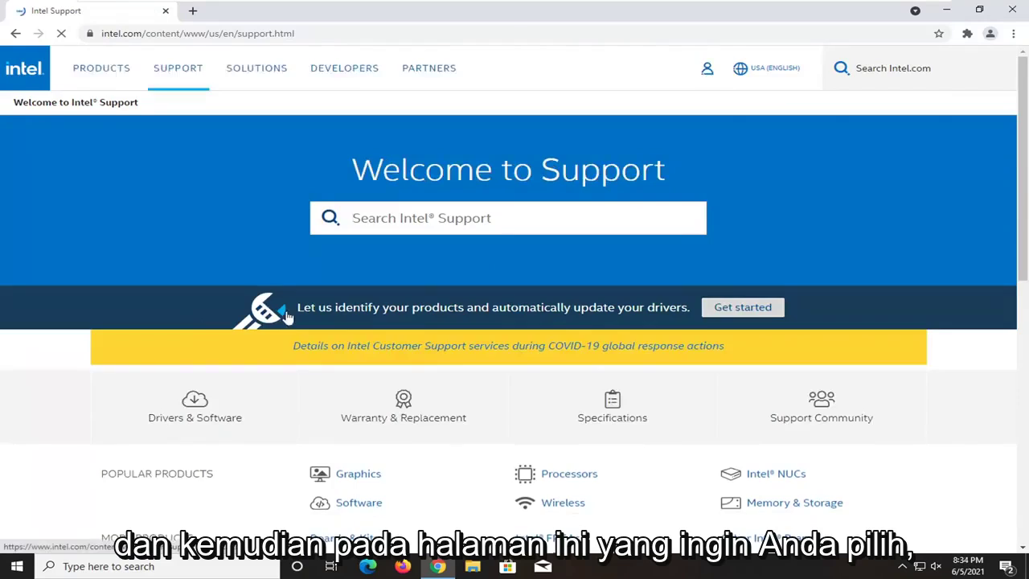
Choose Intel's auto-detect drivers option and download the Intel Driver & Support Assistant installer
scroll(241, 314, down, 1)
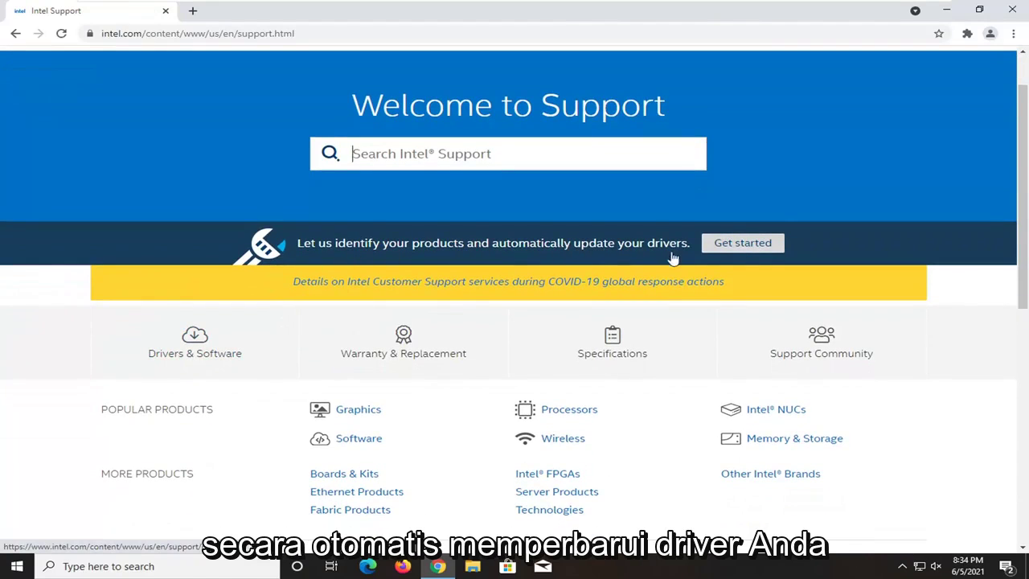
click(748, 246)
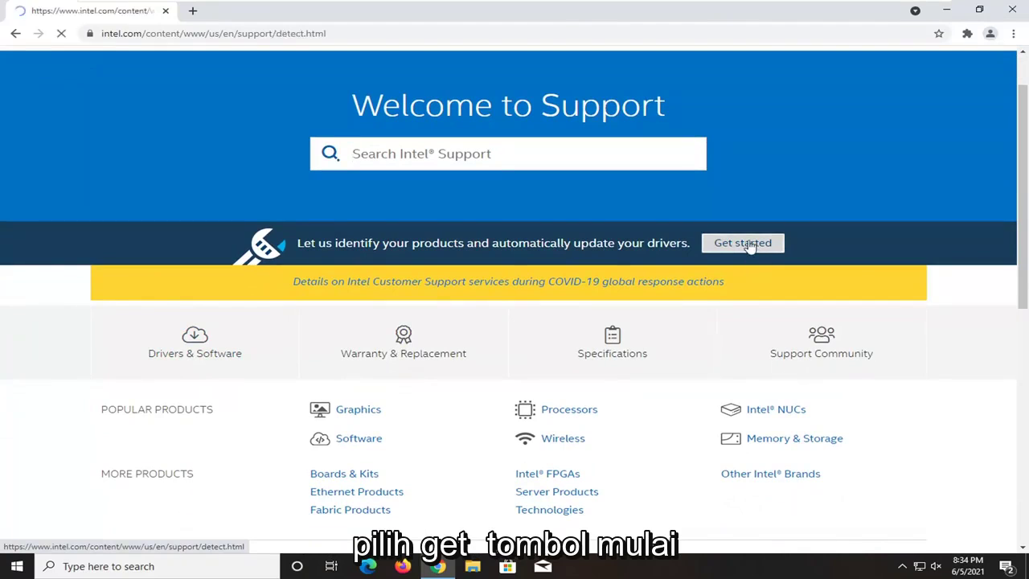
scroll(708, 237, down, 10)
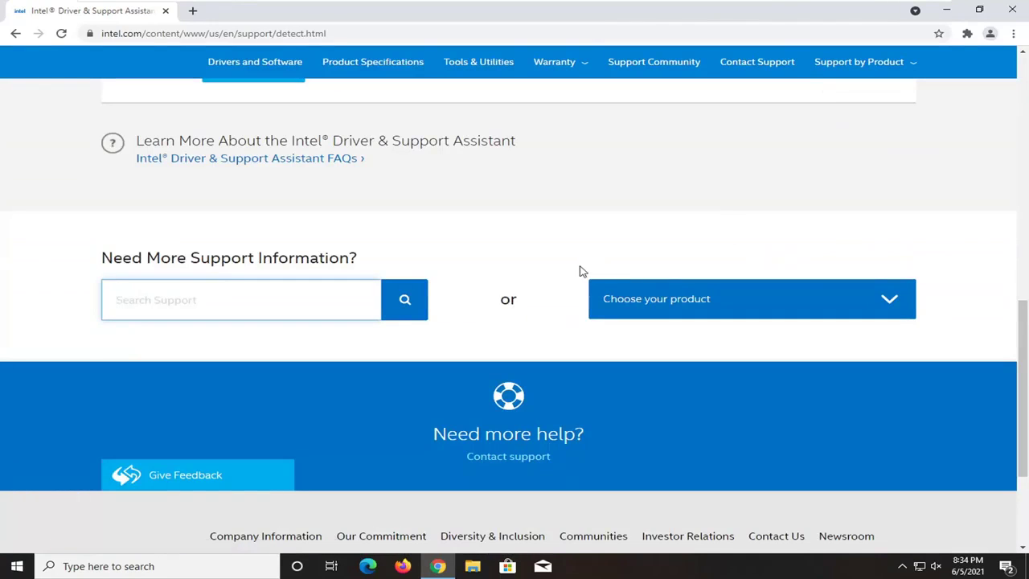
scroll(582, 271, up, 1)
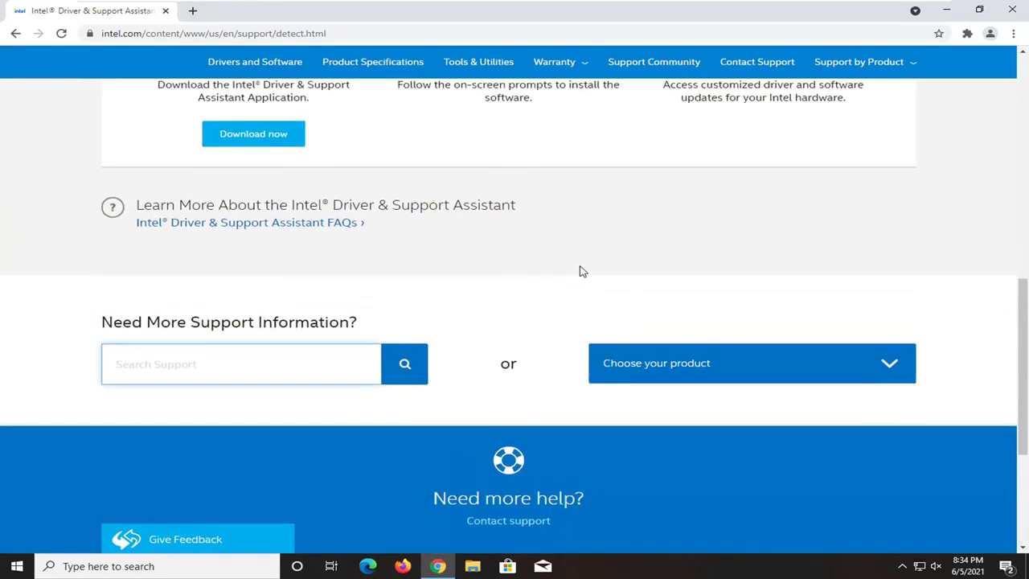
scroll(582, 271, up, 10)
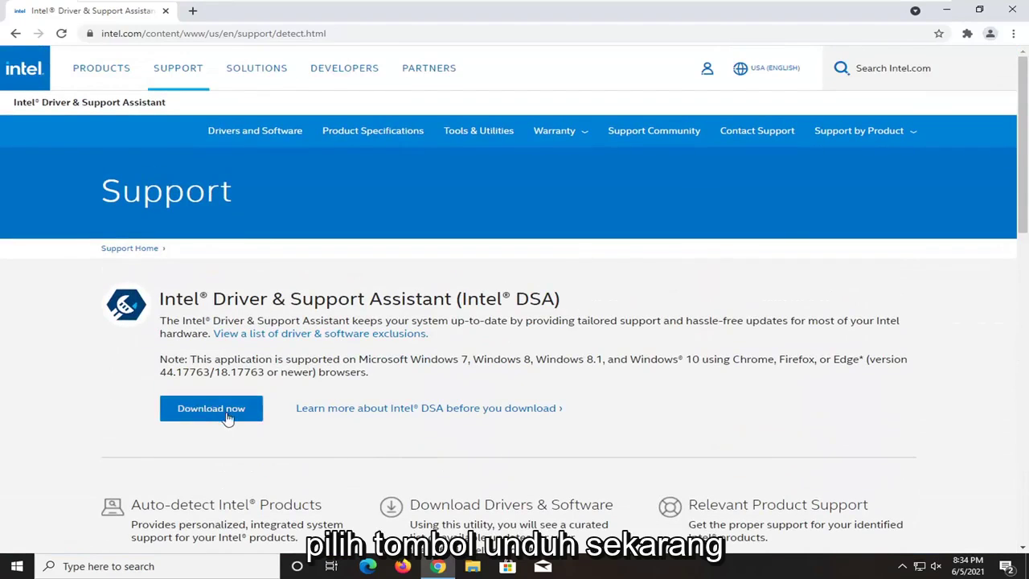
click(206, 415)
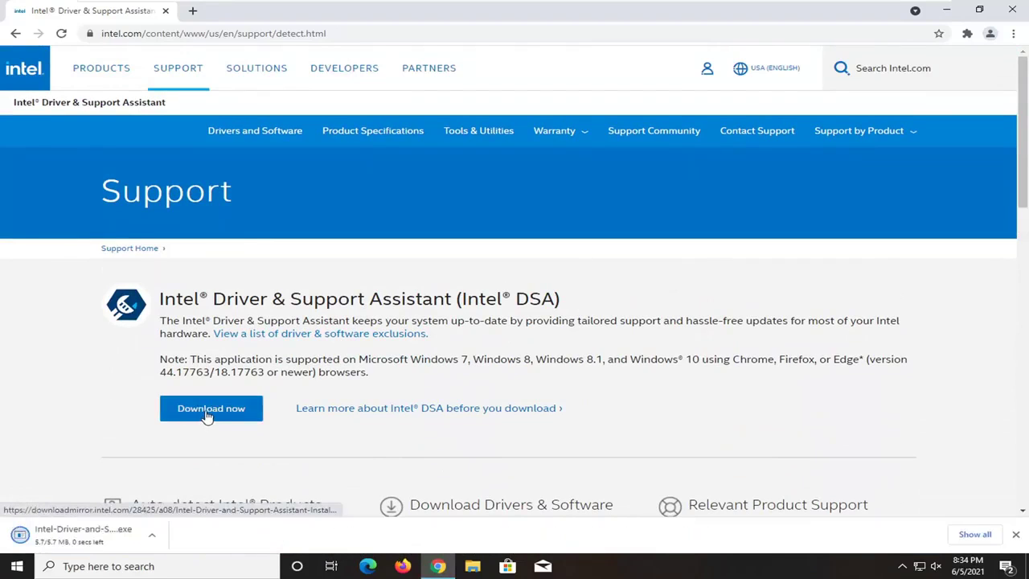
Run the downloaded Intel Driver & Support Assistant installer and bring its setup window forward
click(72, 535)
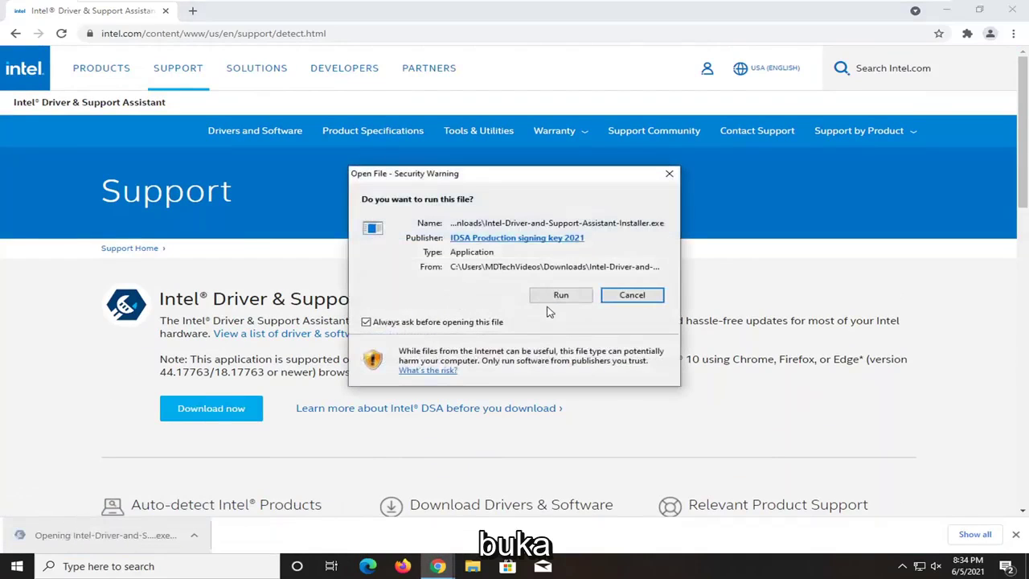
click(559, 297)
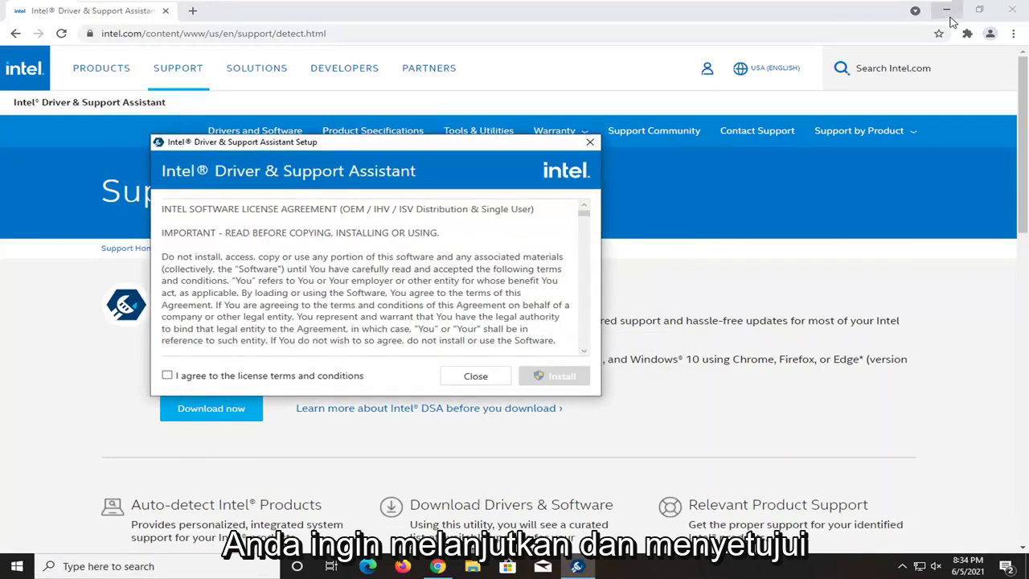
click(948, 9)
drag(320, 142, 407, 130)
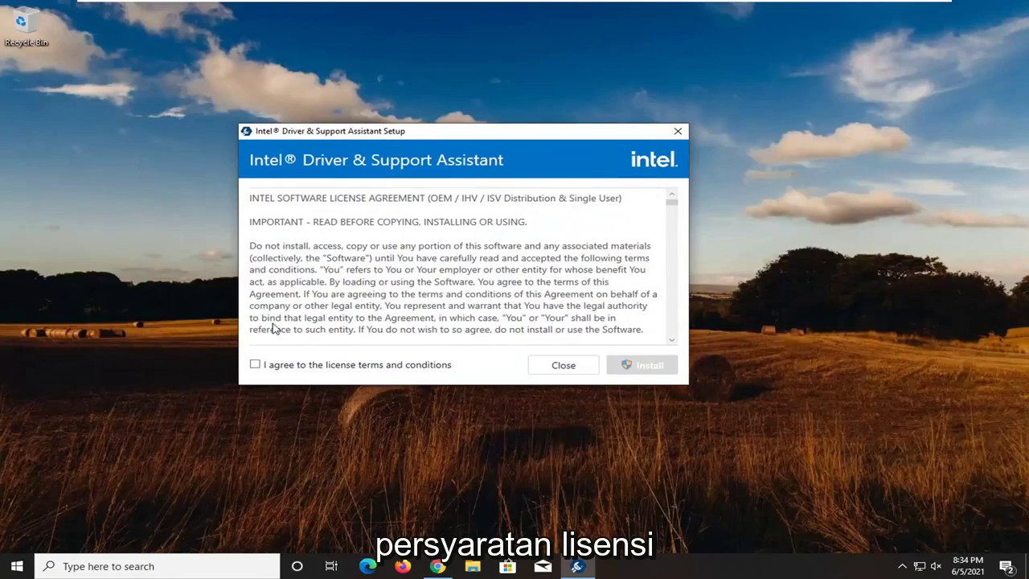
Accept the license, install with administrator approval, and choose Restart when prompted
click(255, 365)
click(651, 366)
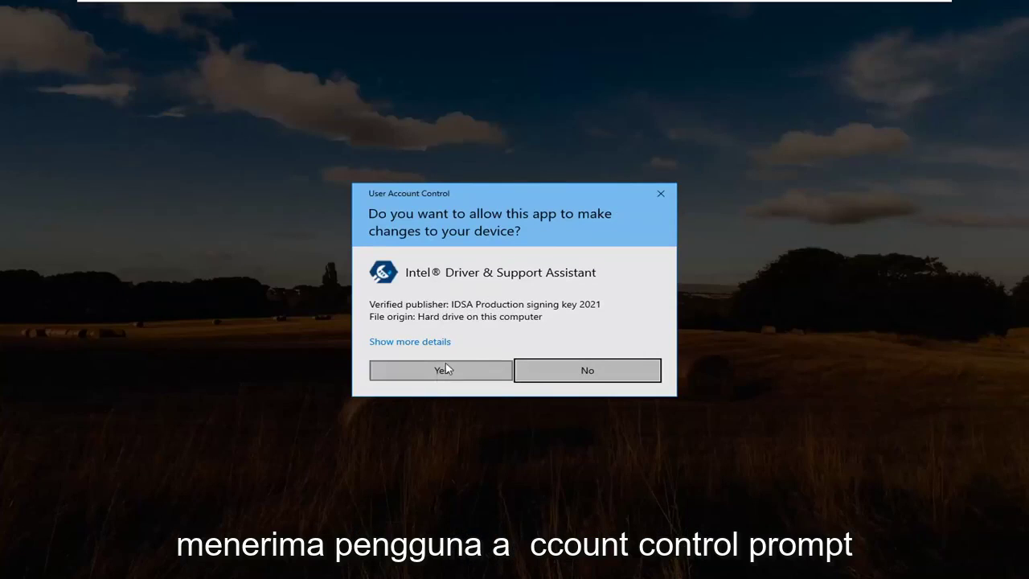
click(440, 371)
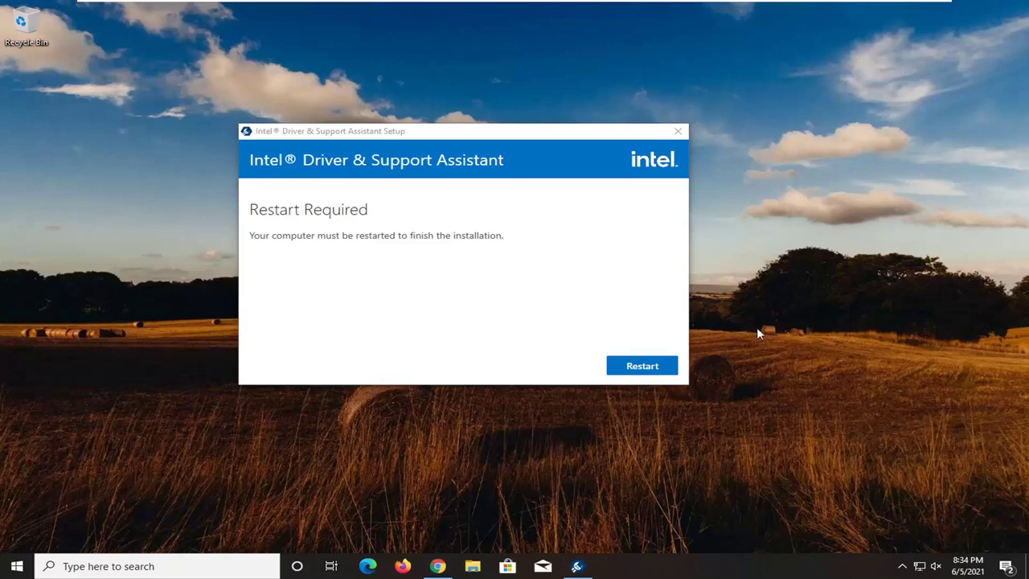
click(633, 370)
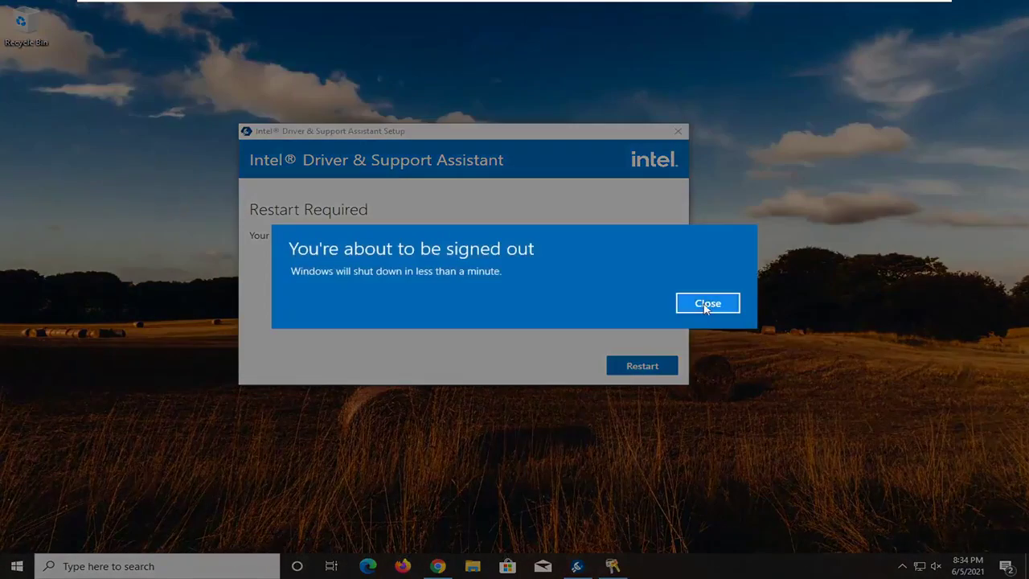
click(705, 304)
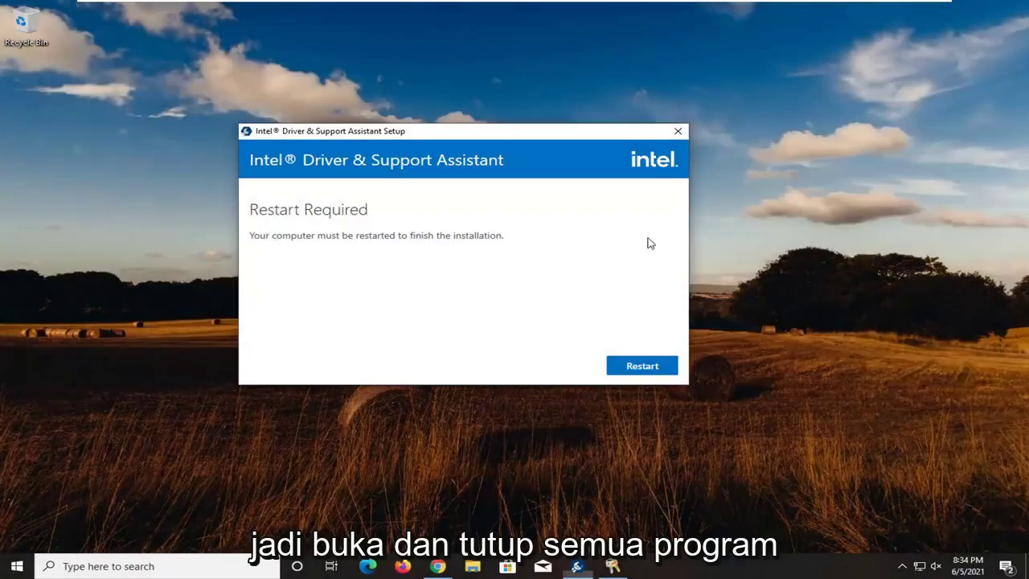
Bring Chrome back up before Windows restarts
click(449, 568)
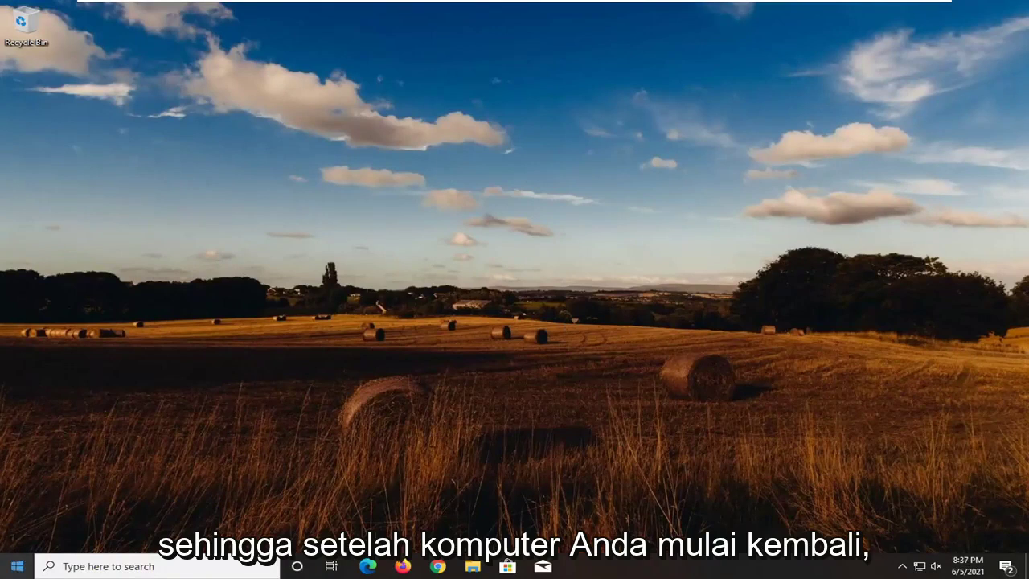
Search 'intel' in the Start menu and launch Intel Driver & Support Assistant
click(8, 573)
text(intel)
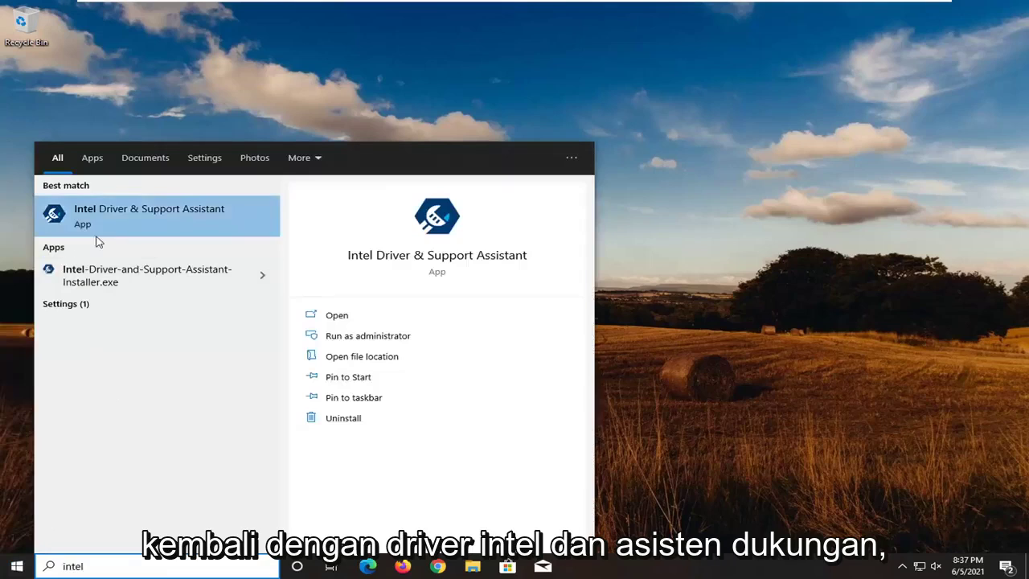
click(208, 220)
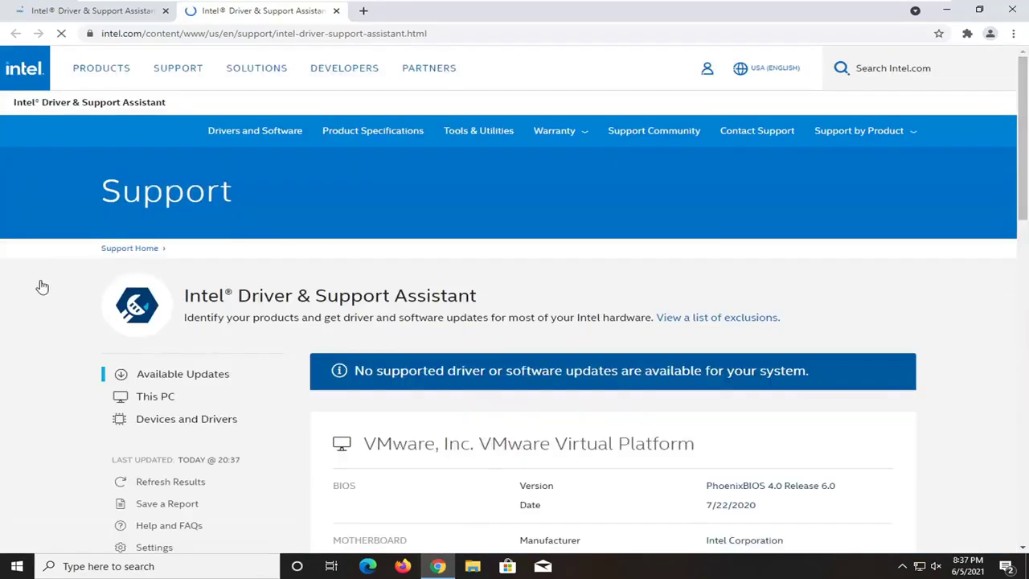
Scroll through the assistant's system and device details, then close Chrome
scroll(544, 316, down, 2)
scroll(544, 315, down, 1)
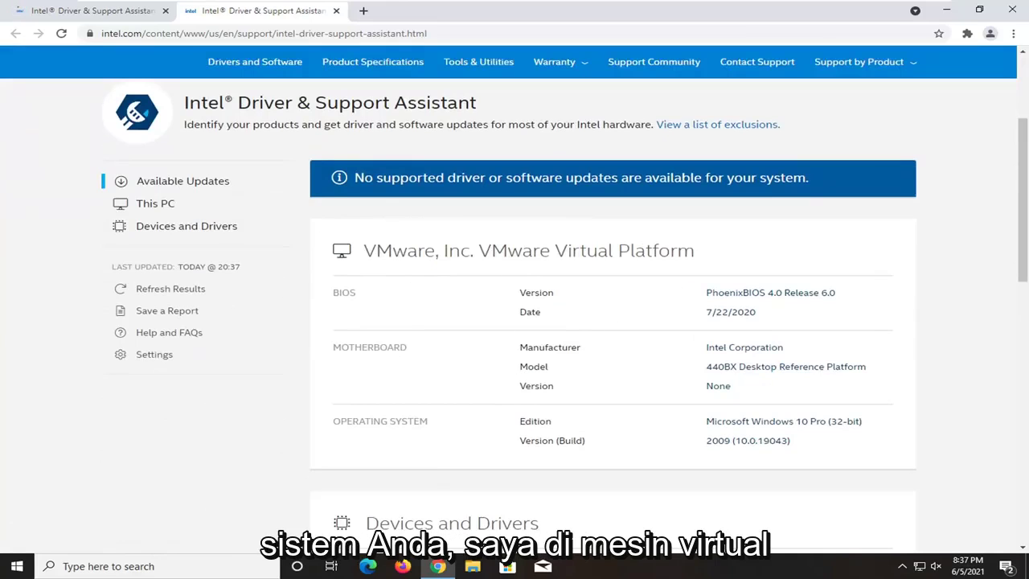
scroll(509, 224, down, 2)
scroll(514, 233, down, 2)
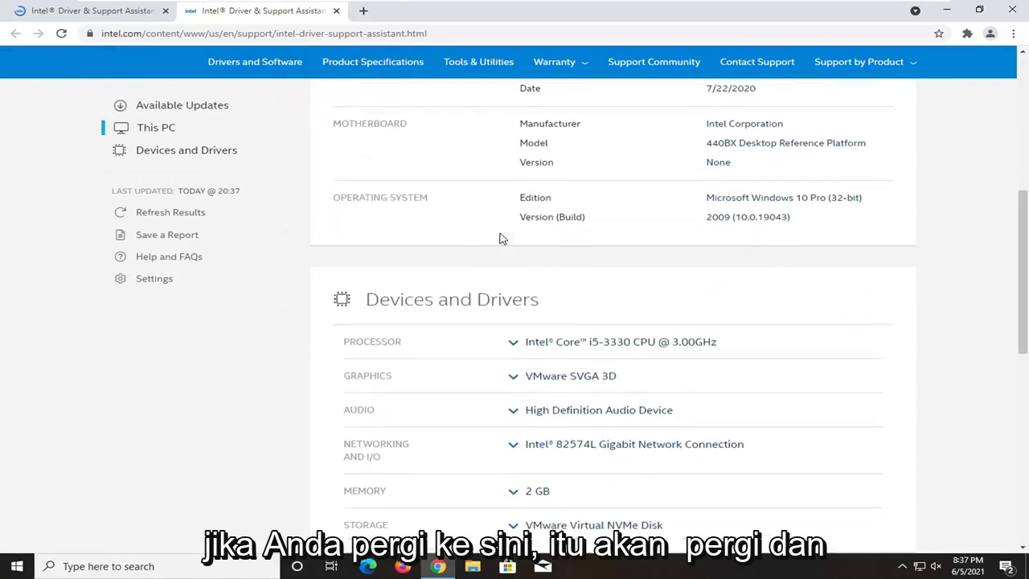
scroll(691, 294, up, 2)
scroll(691, 294, up, 1)
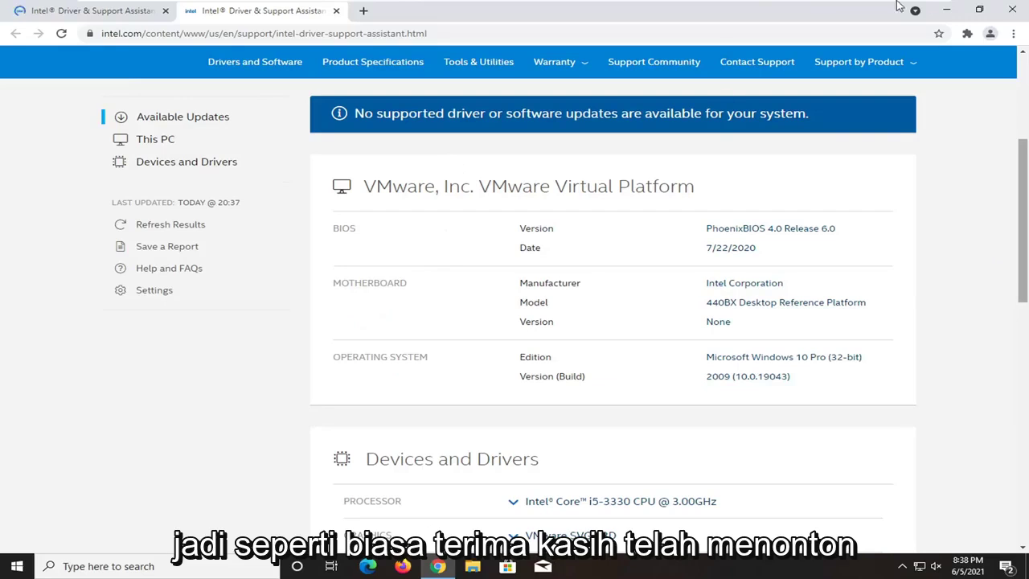
click(1015, 9)
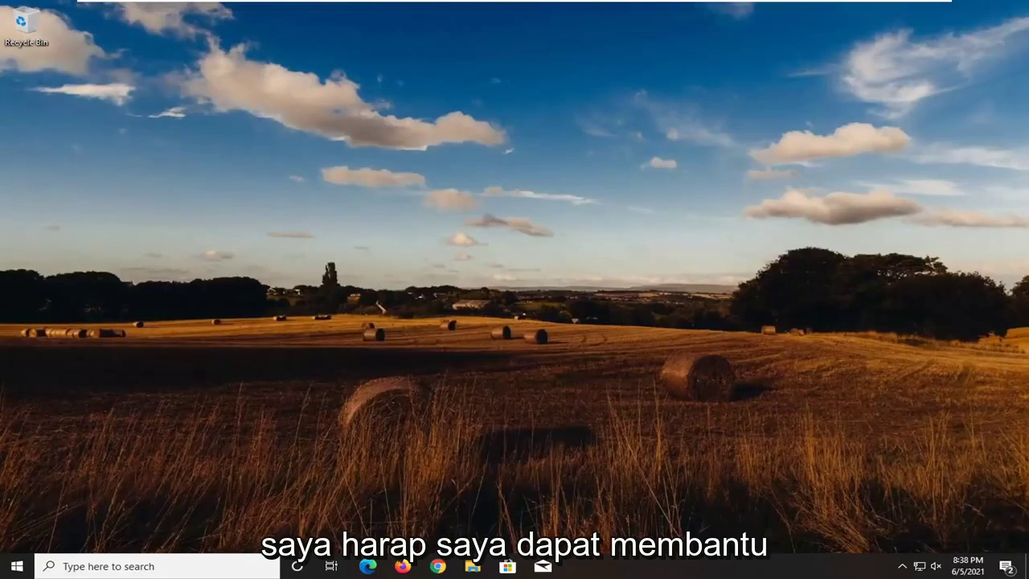